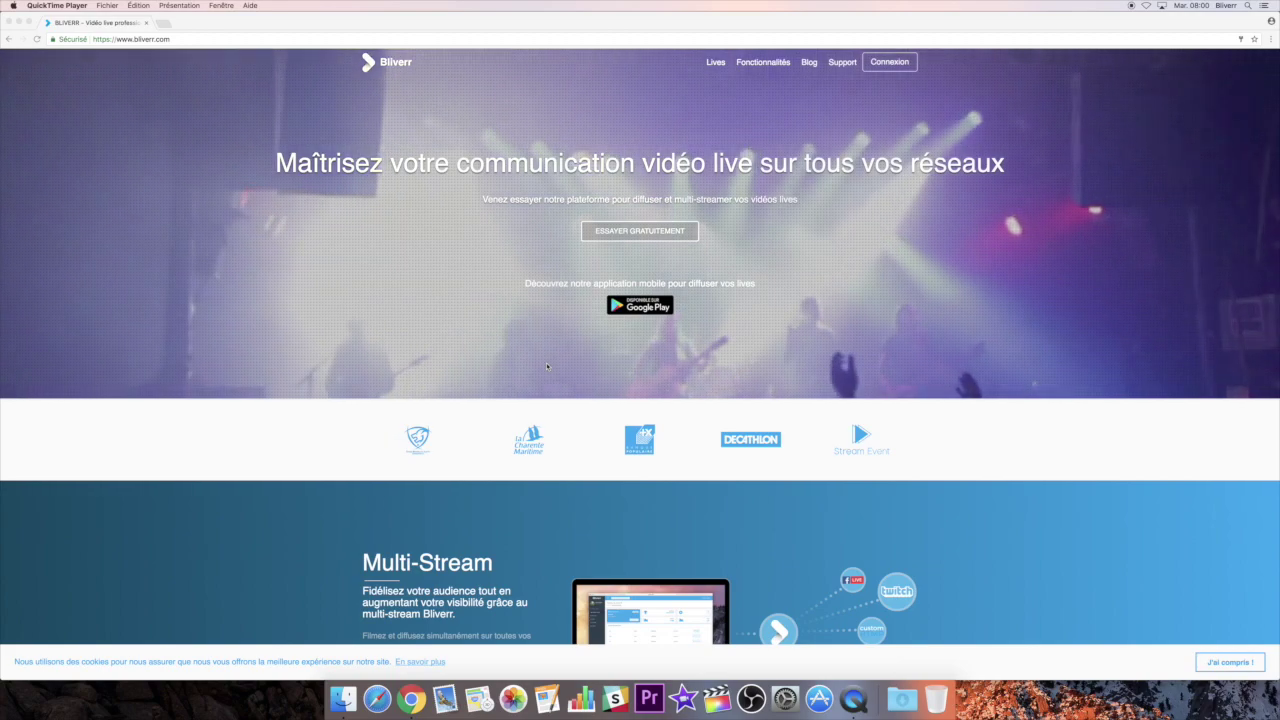
Step: Log in to the Bliverr account with the saved credentials and open the form for creating a live
click(886, 63)
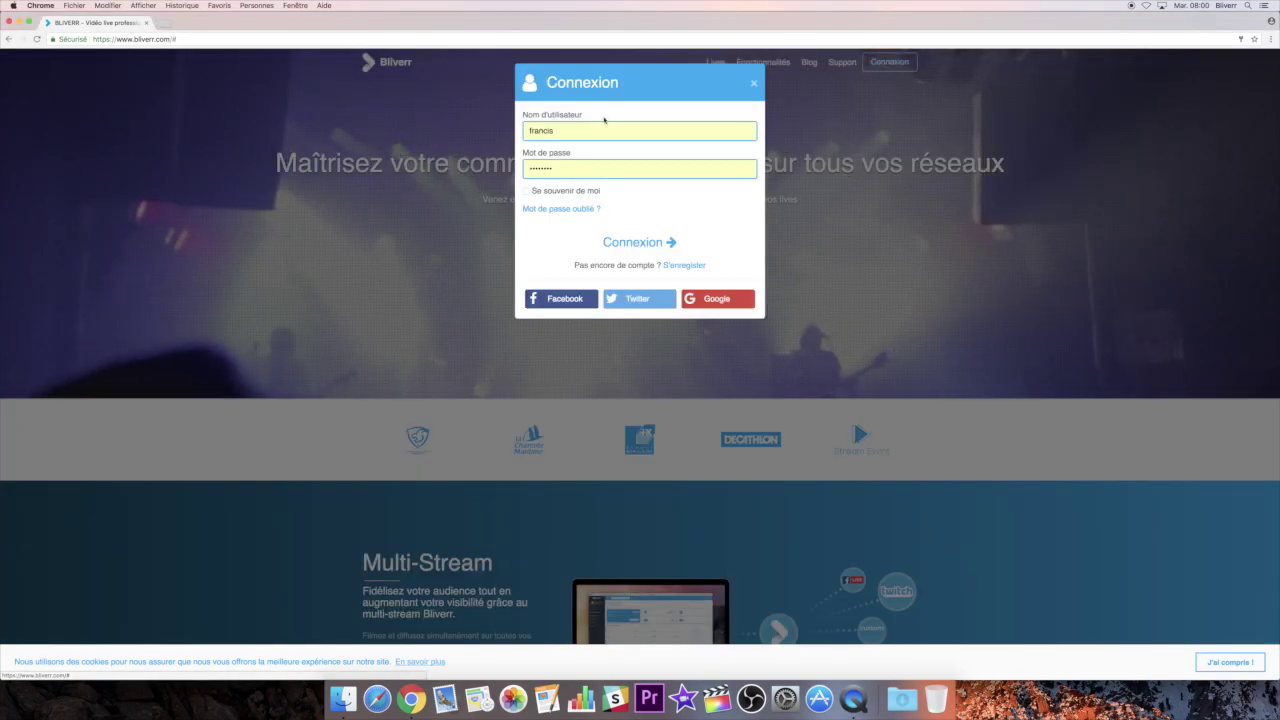
click(627, 243)
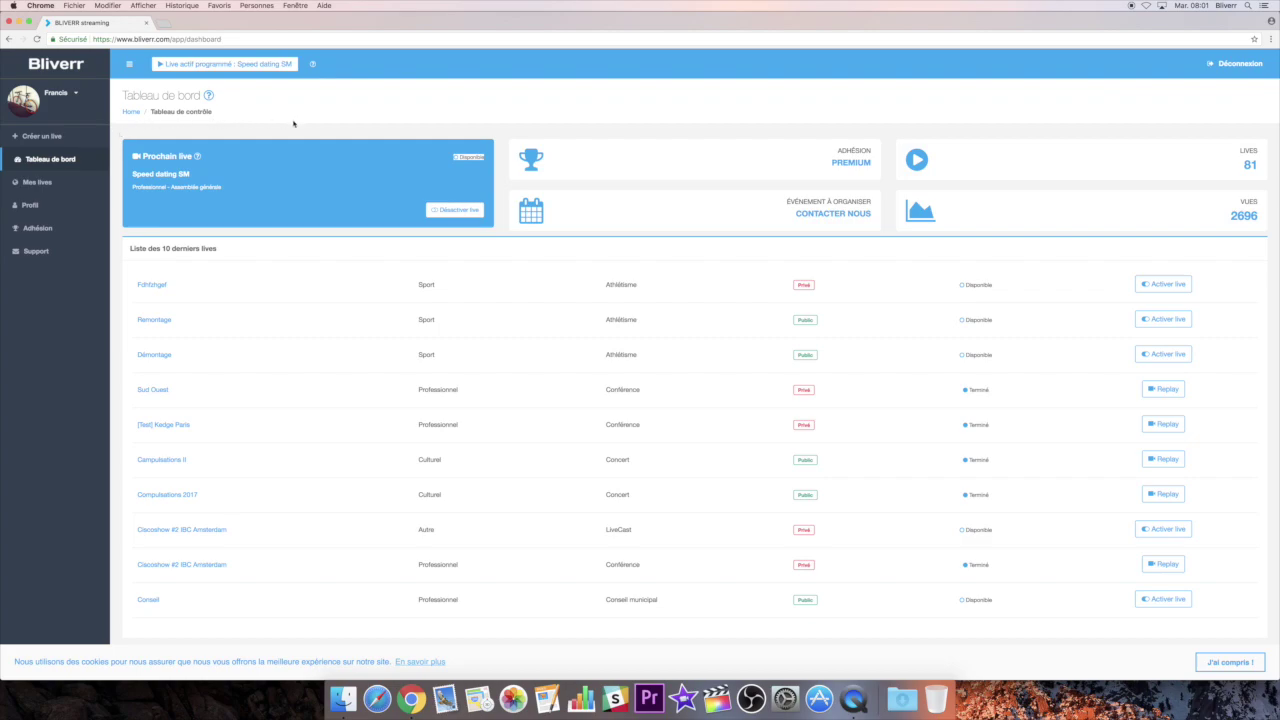
click(47, 139)
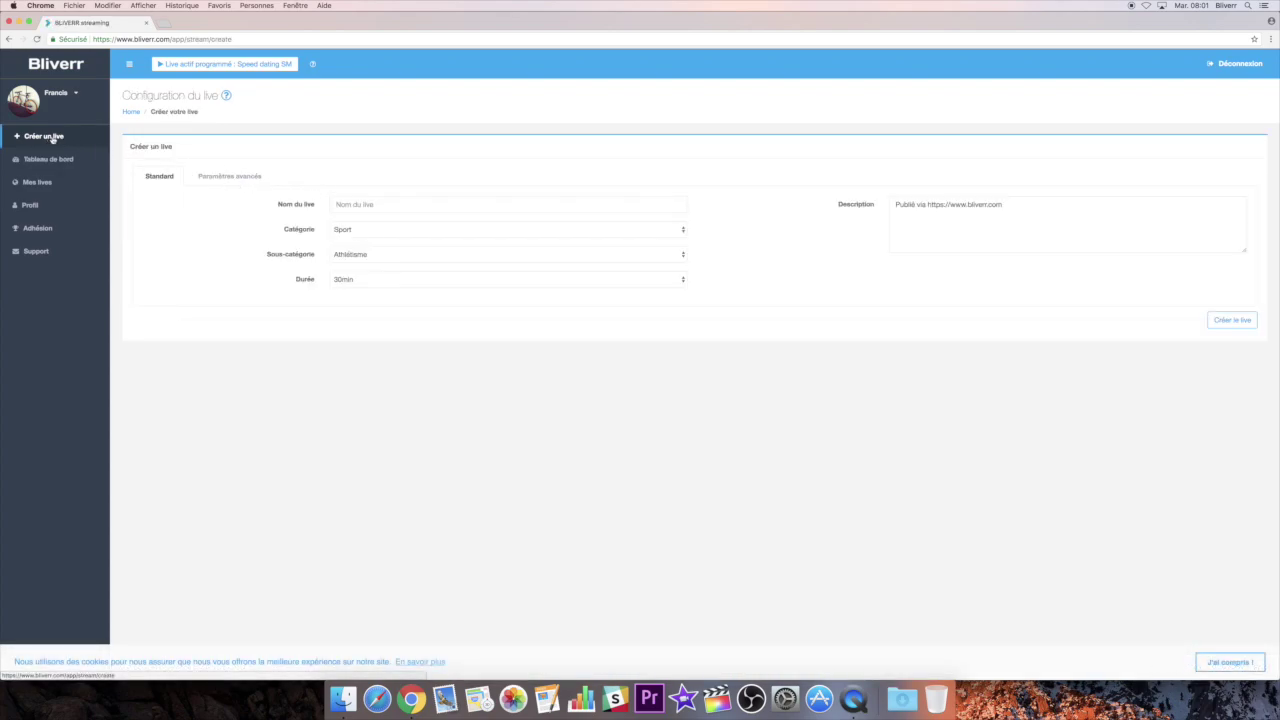
Step: Name the live "Envoi de vidéo sur Facebook et Périscope" and set category Gaming, sub-category Jeu de rôle and duration 2h
click(372, 205)
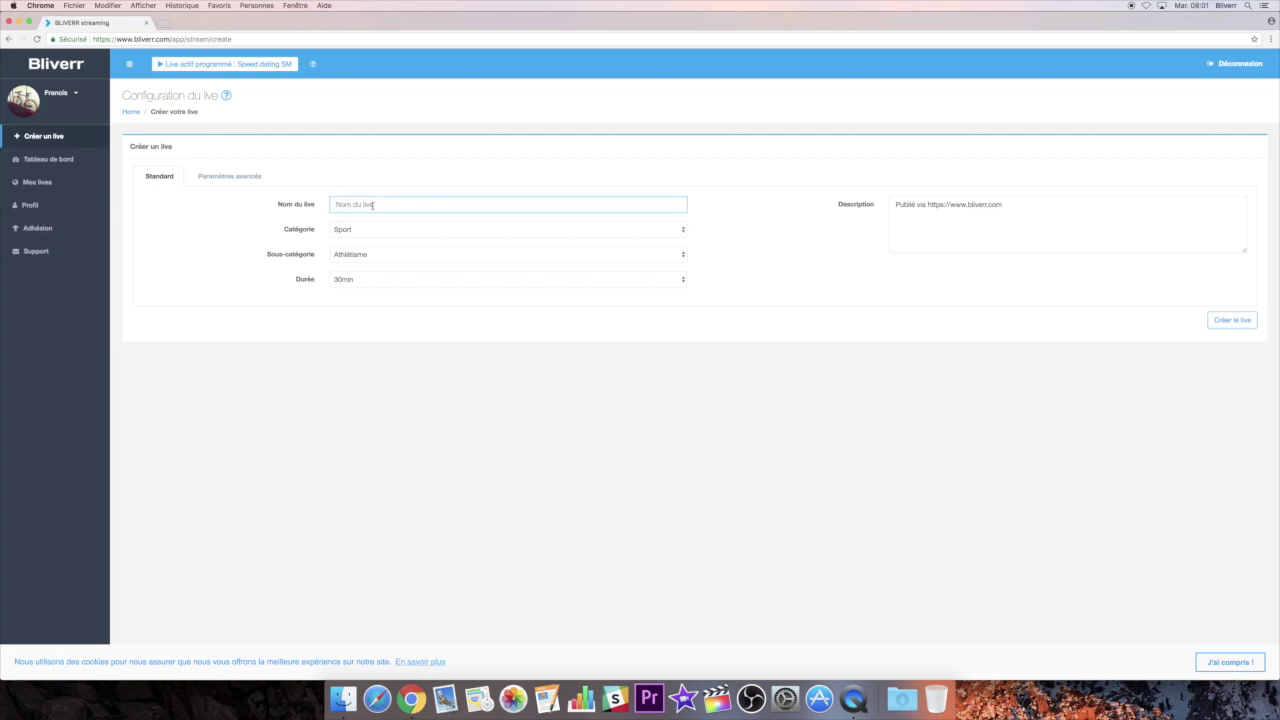
text(Envoi de vidéo sur Facebook et Périscope)
click(428, 229)
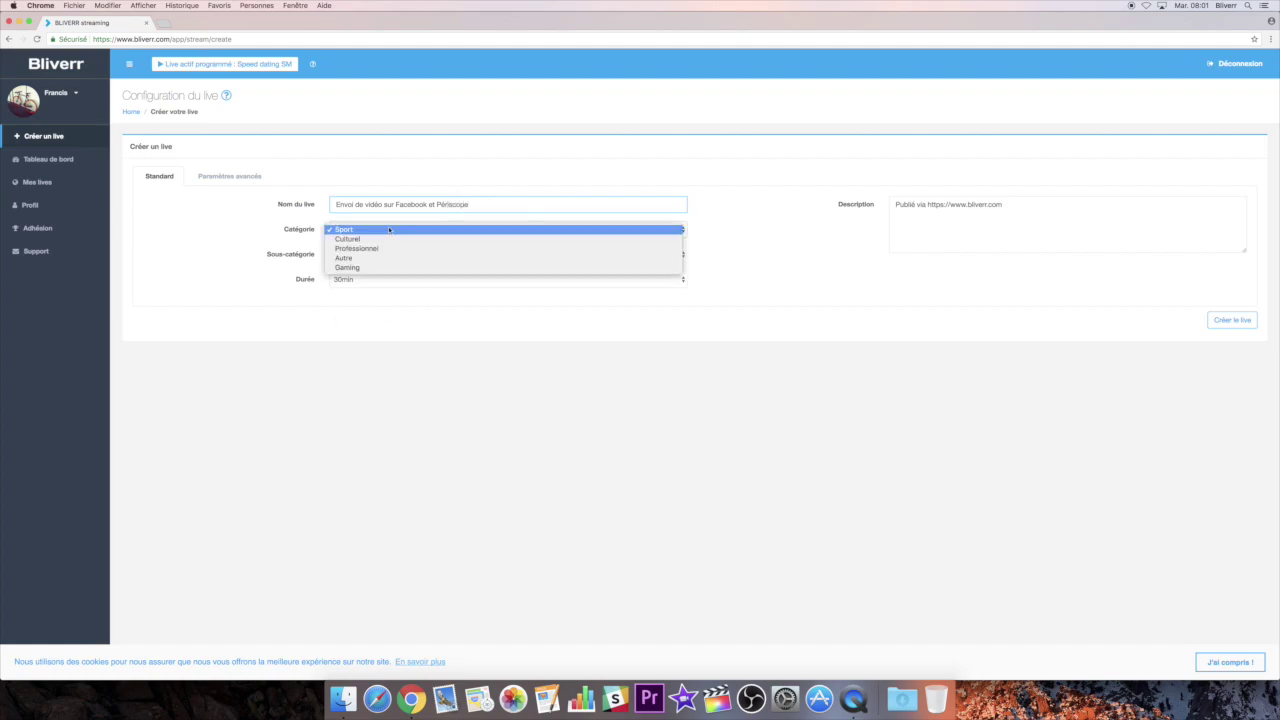
click(354, 267)
click(349, 254)
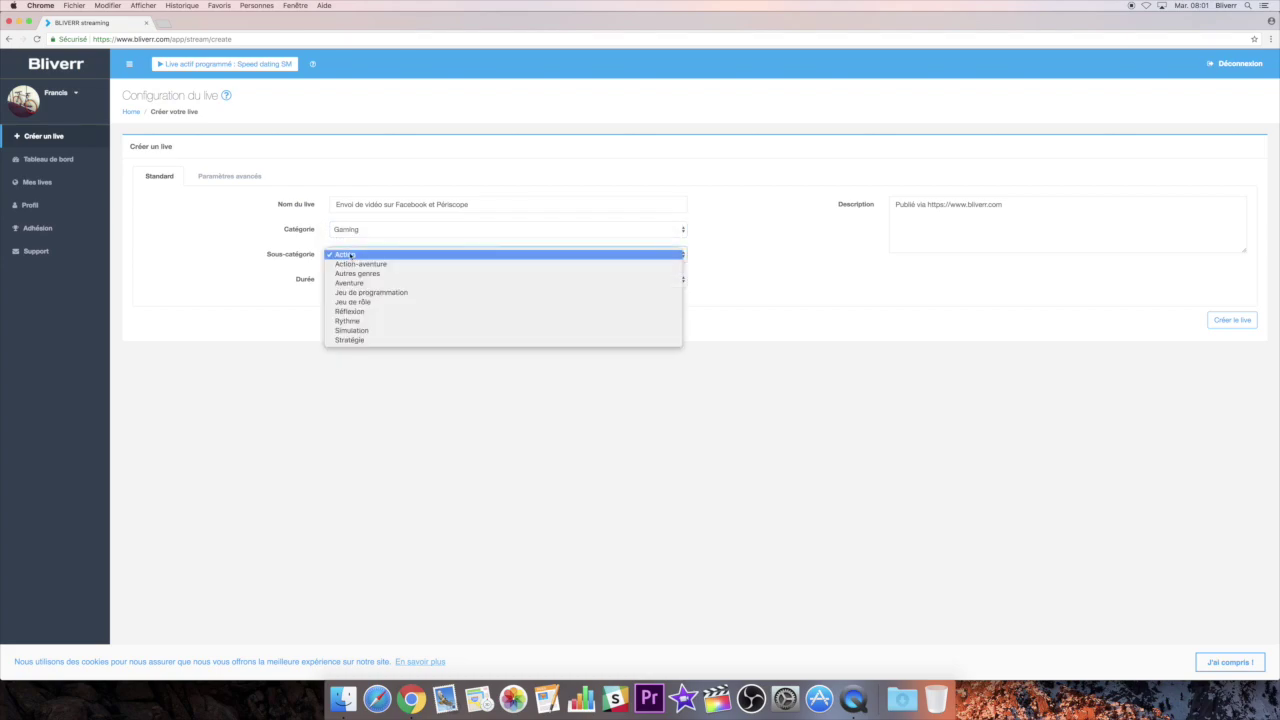
click(312, 292)
click(365, 281)
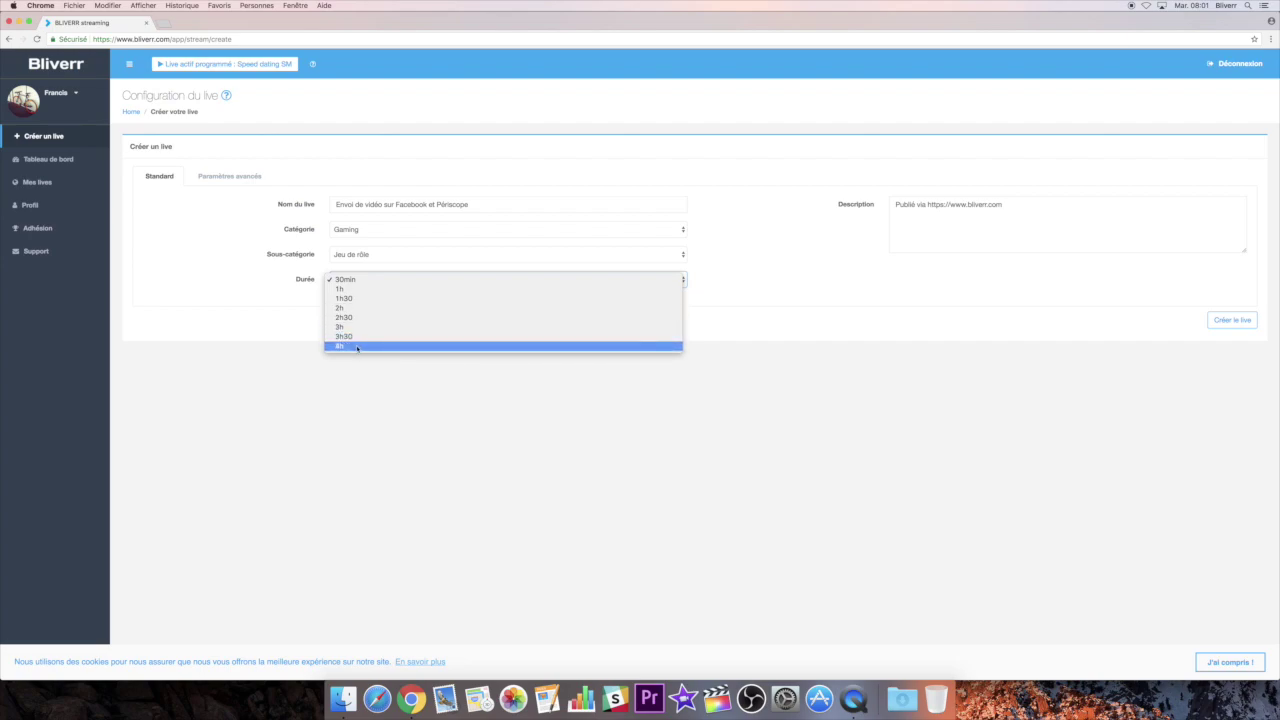
click(350, 307)
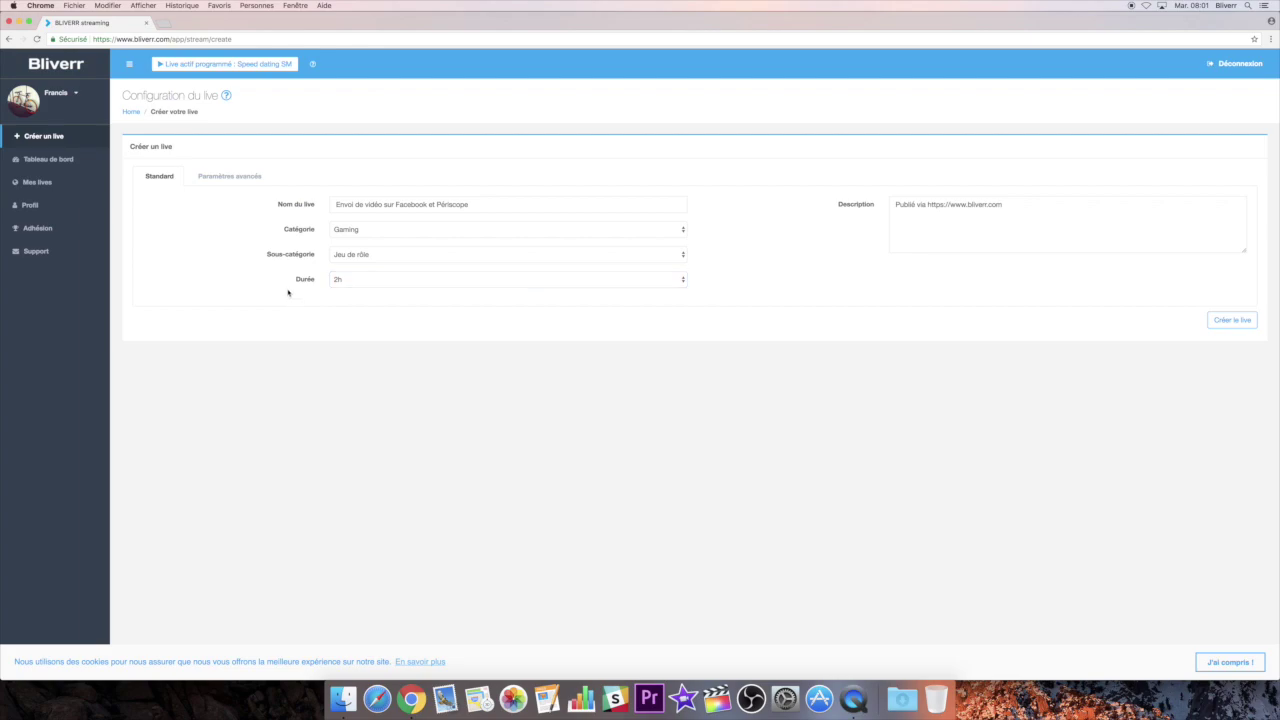
Step: Check the advanced parameters of the live and create it with its default options
click(233, 177)
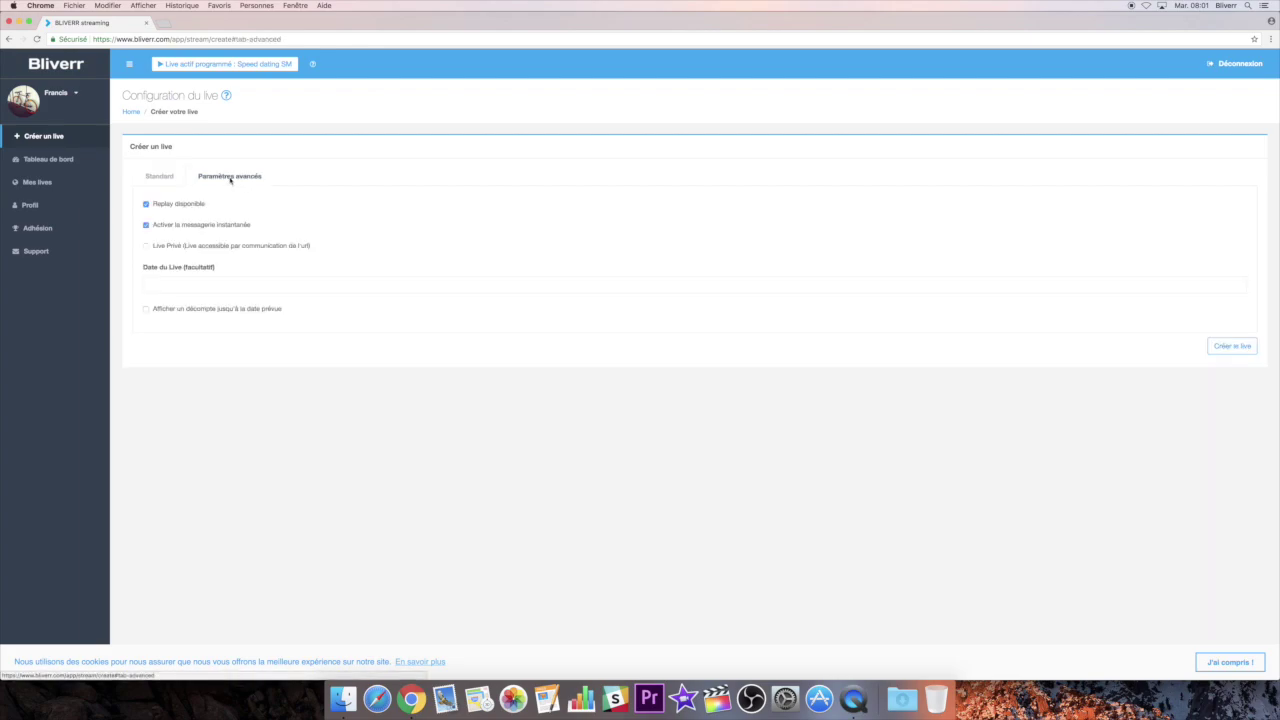
click(157, 177)
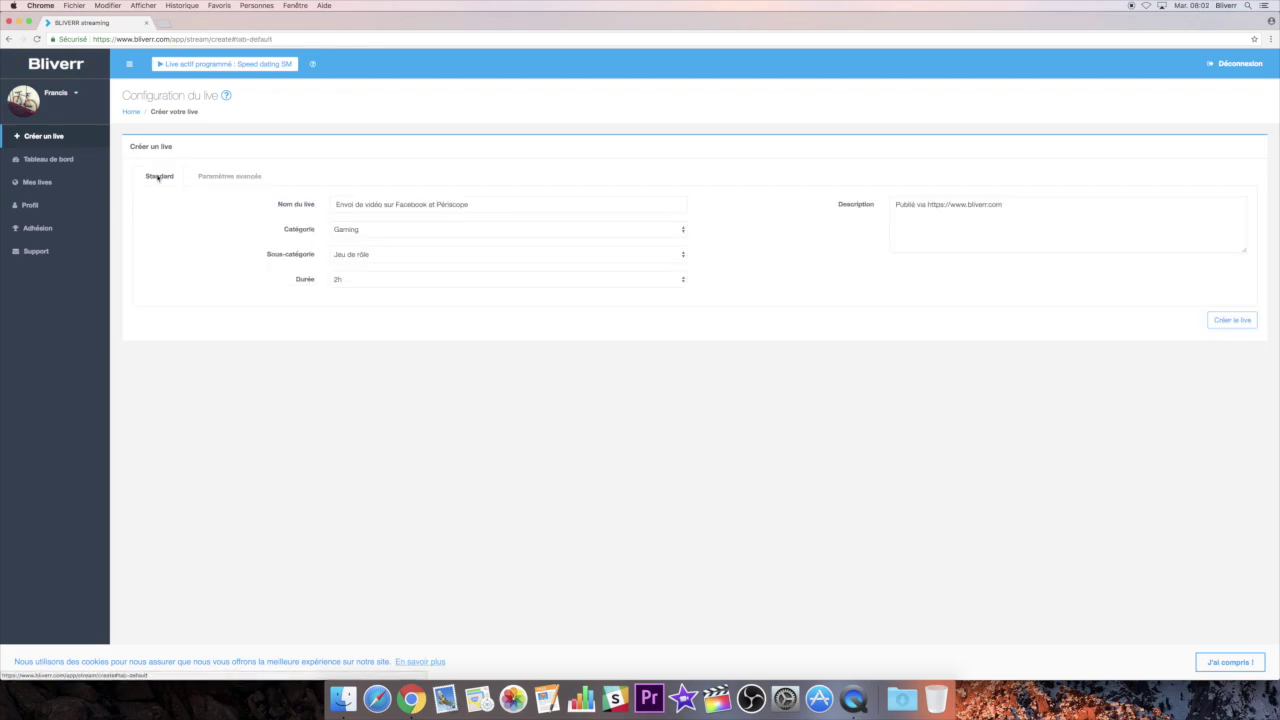
click(207, 178)
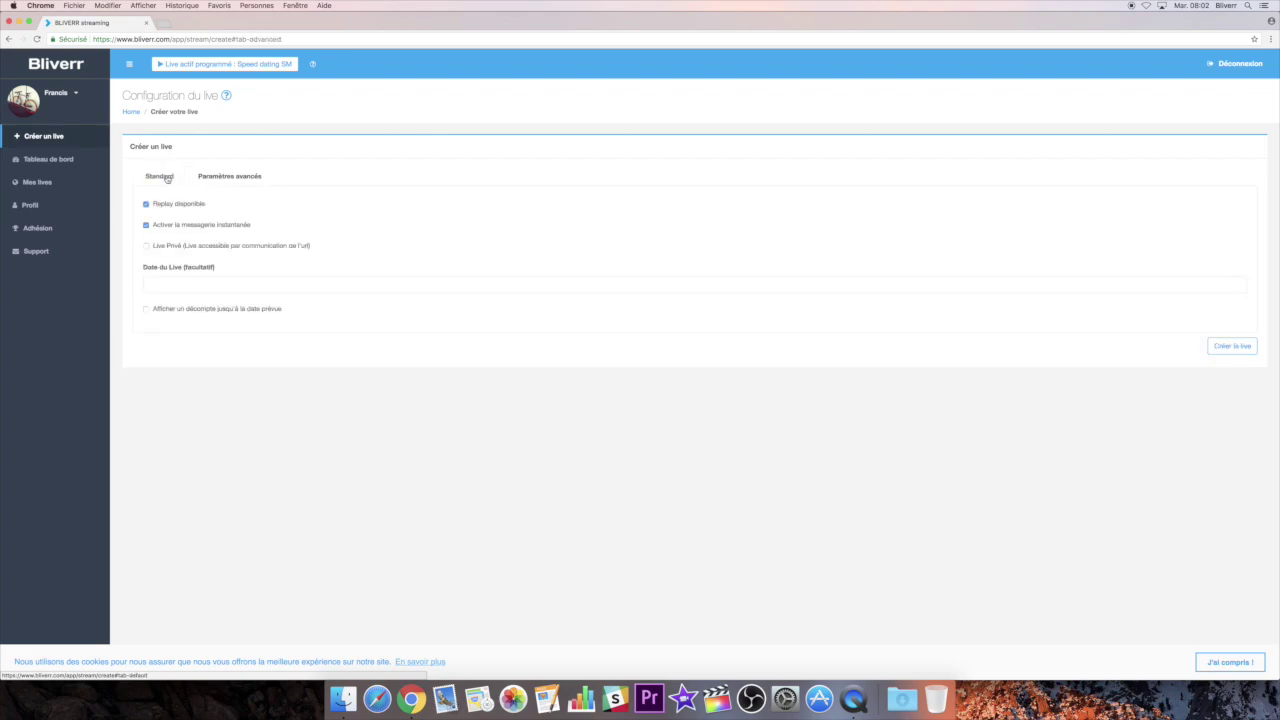
click(165, 177)
click(207, 177)
click(158, 179)
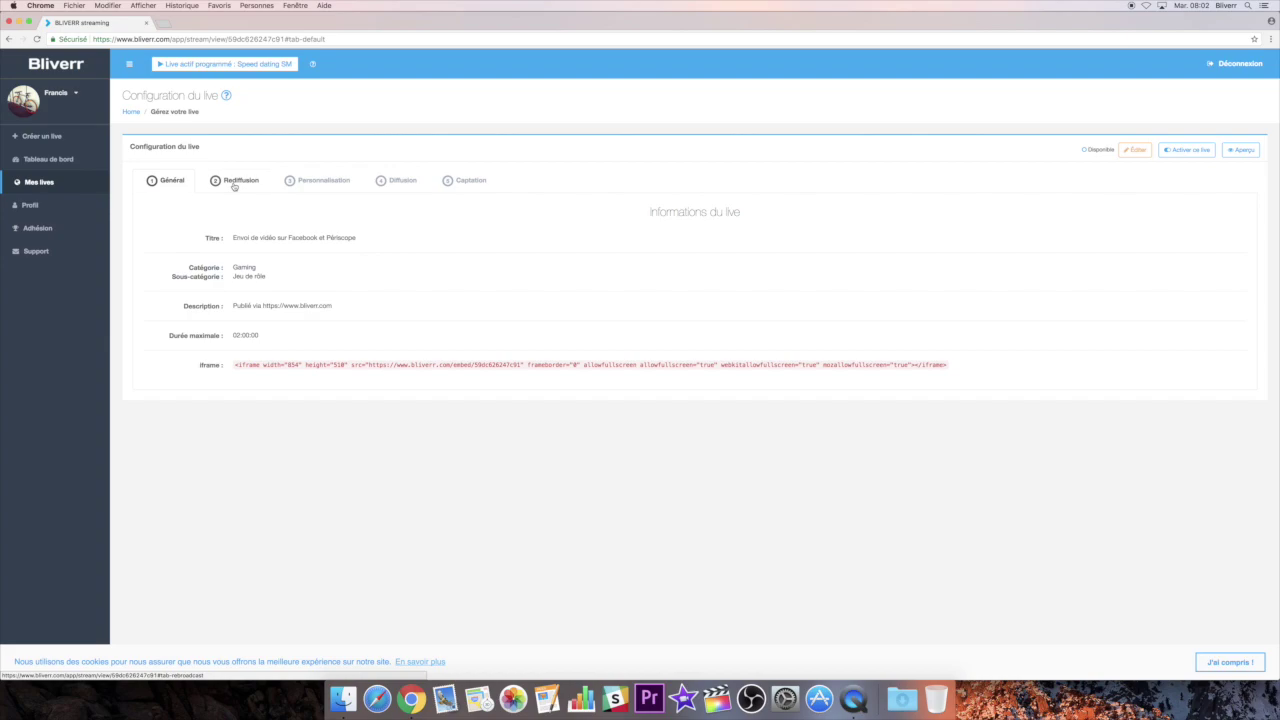
Step: Start a Facebook Live rebroadcast for the new live and authorize the connection to the Facebook account
click(234, 184)
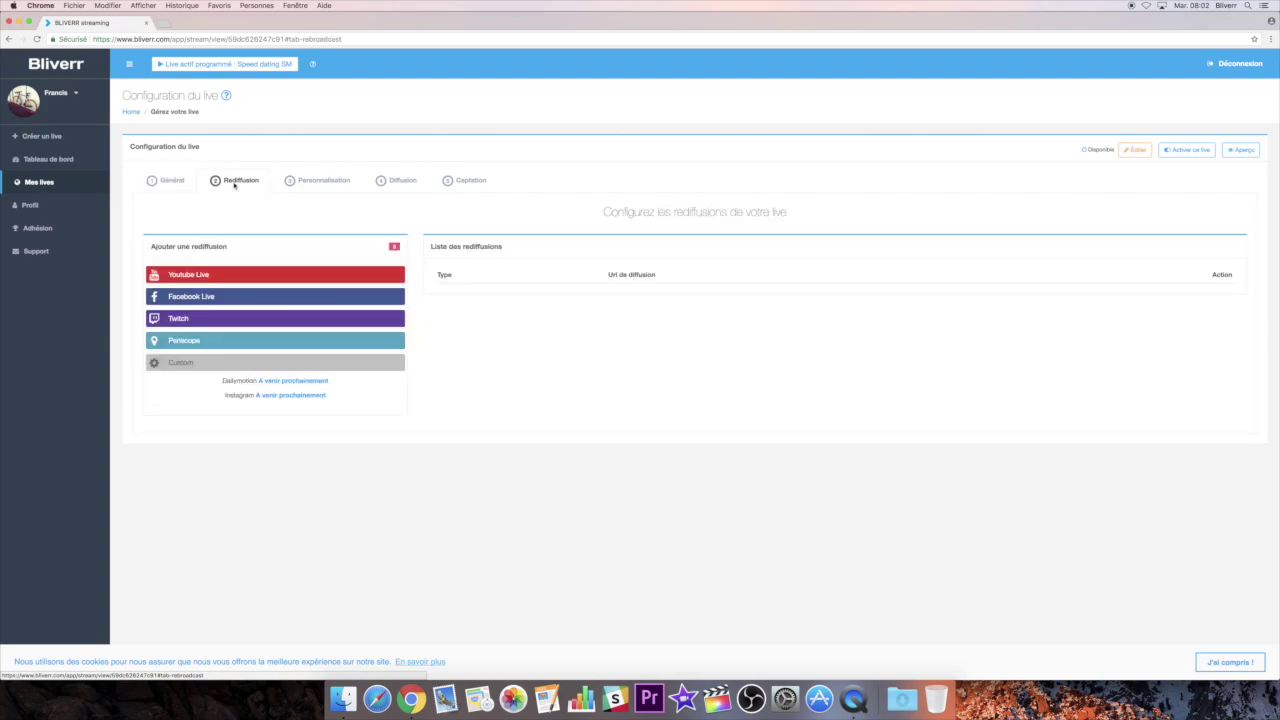
click(240, 298)
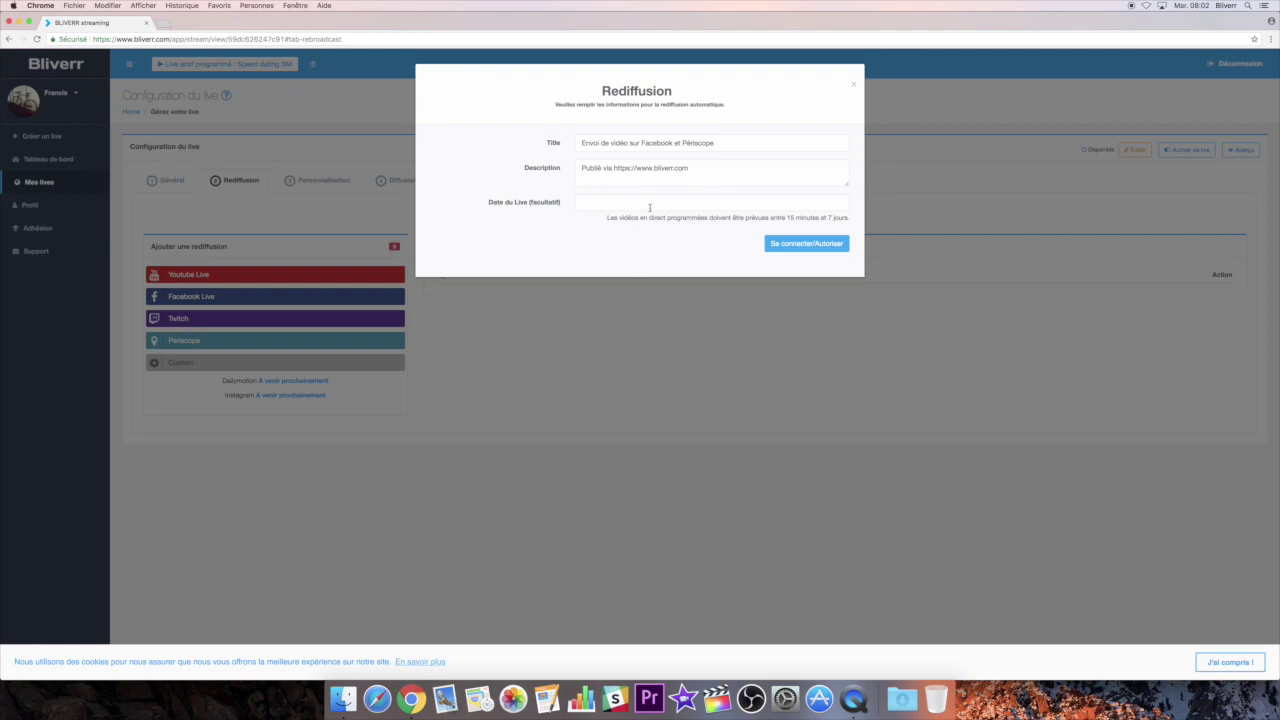
click(791, 246)
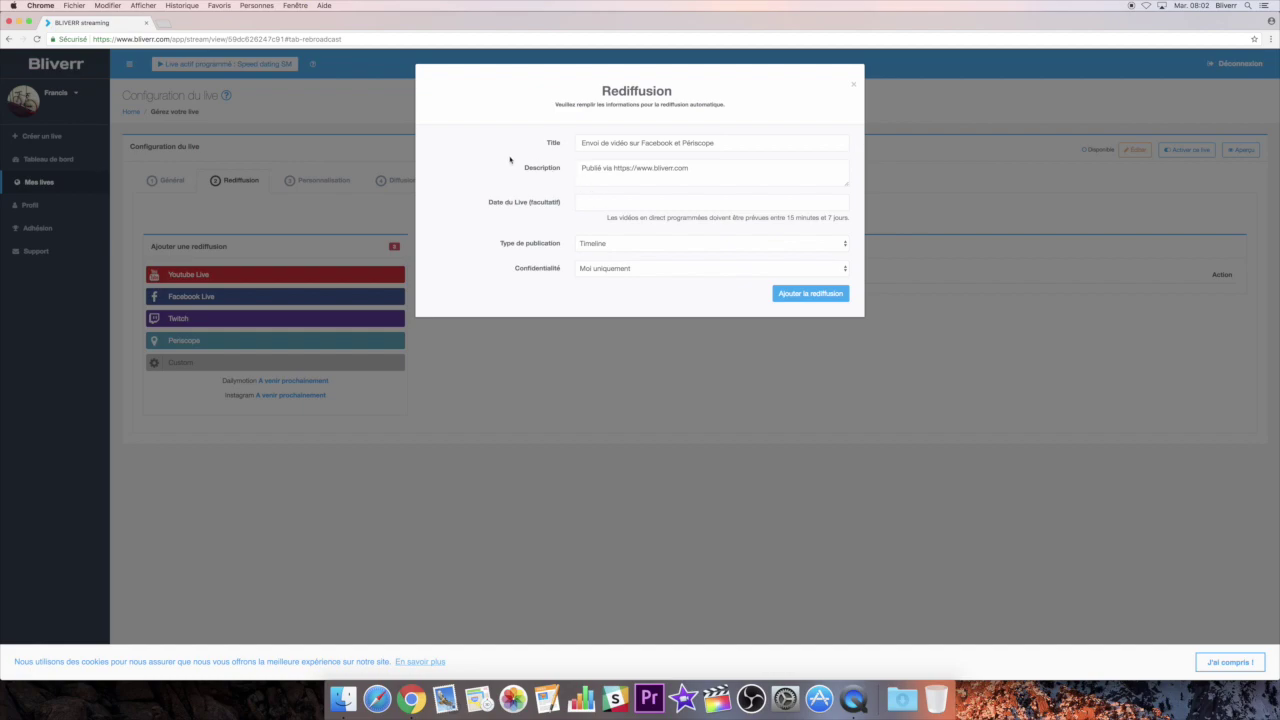
Step: Set the Facebook publication type to Timeline and the confidentiality to Public, and add the rebroadcast
click(643, 245)
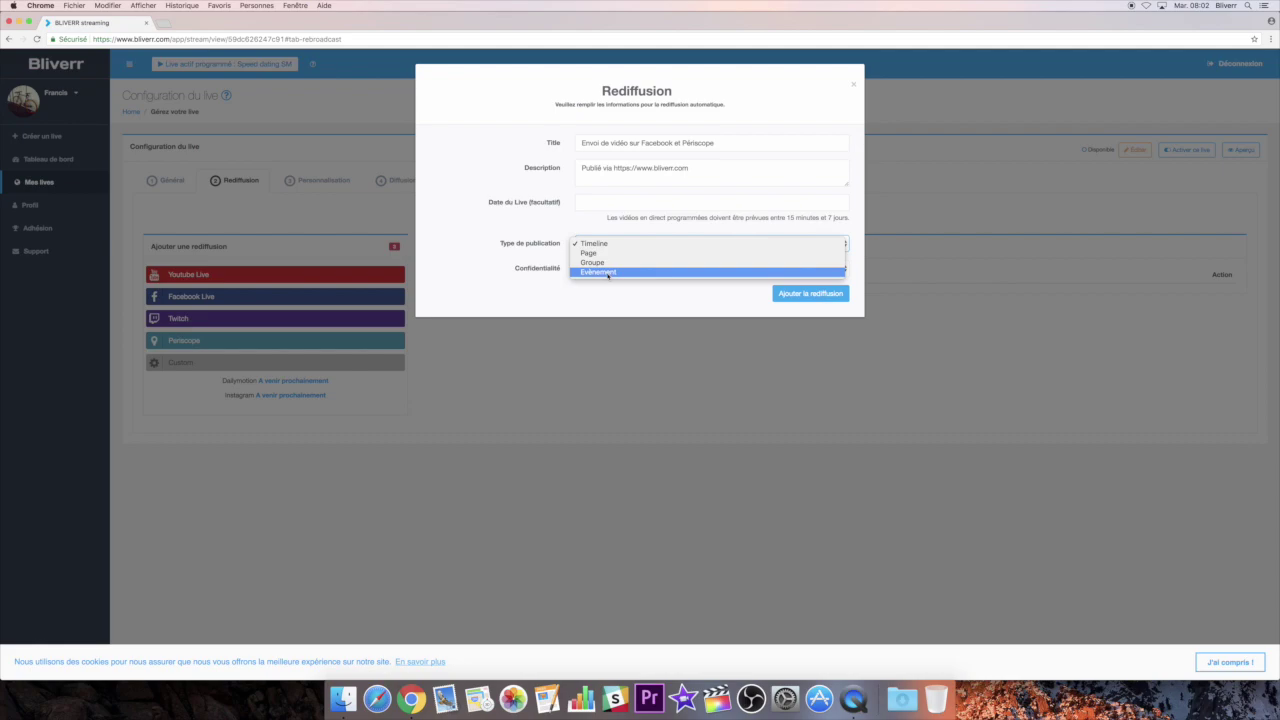
click(594, 246)
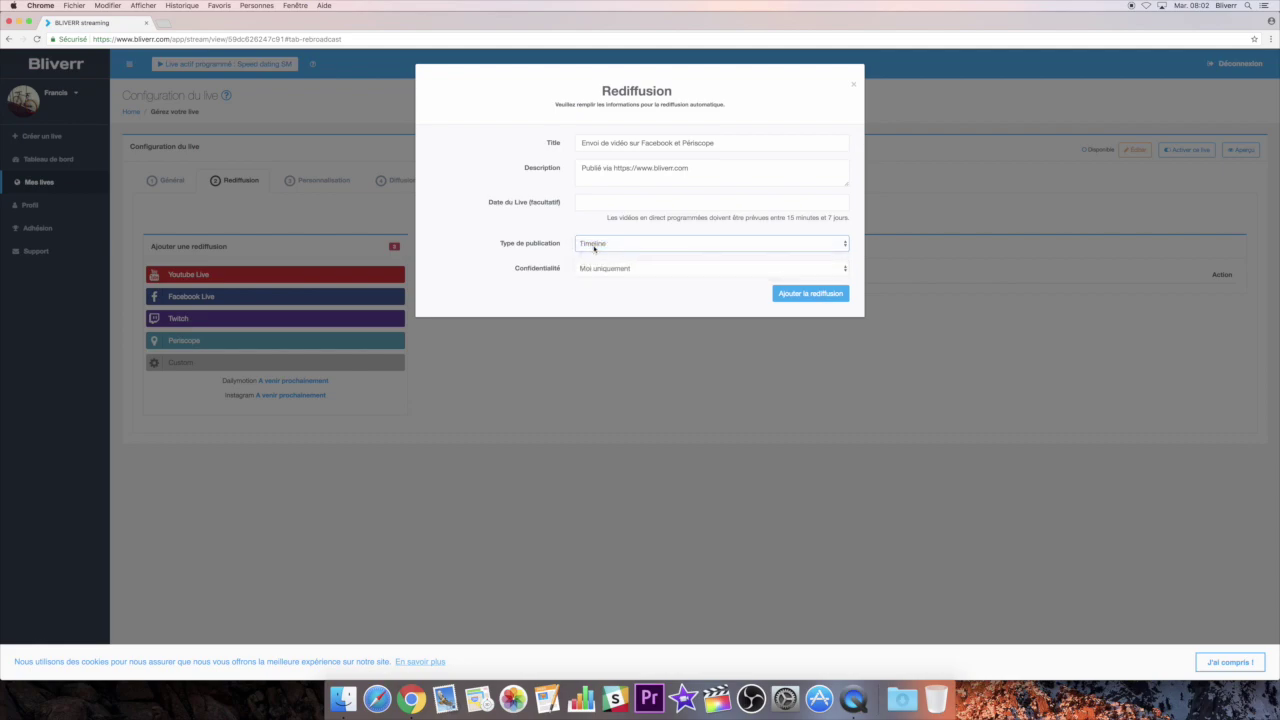
click(616, 268)
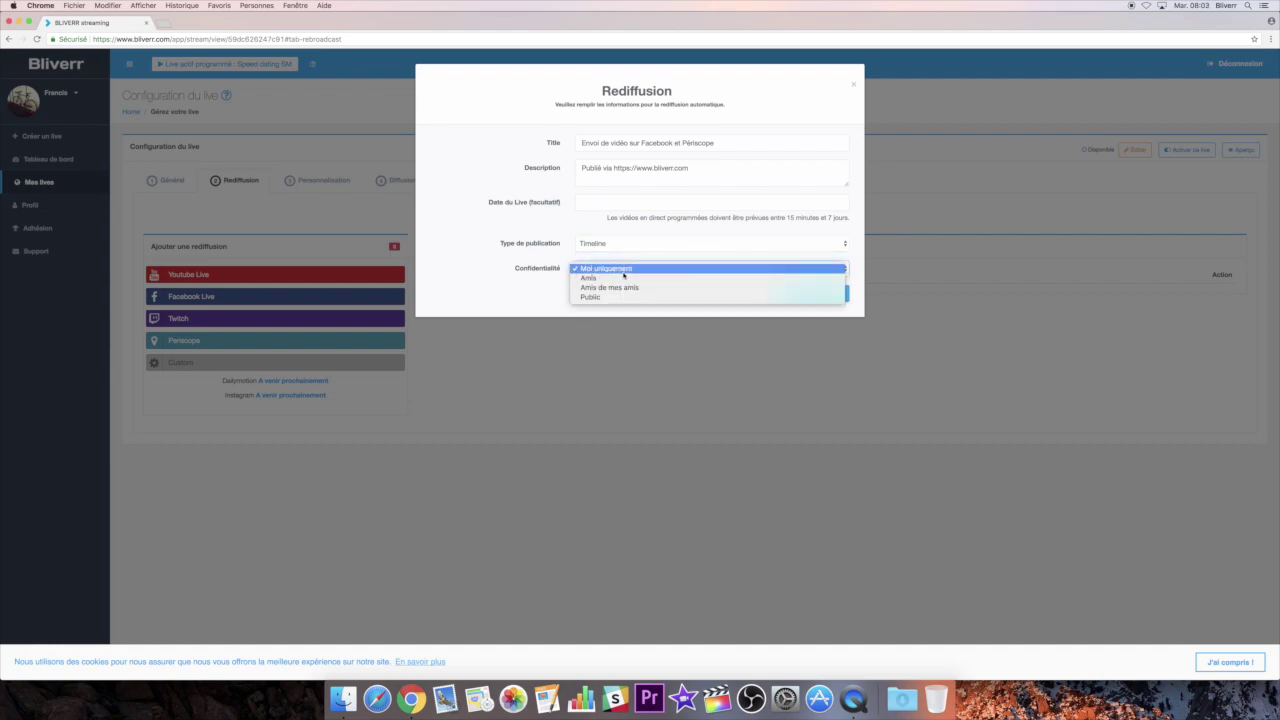
click(620, 277)
click(608, 270)
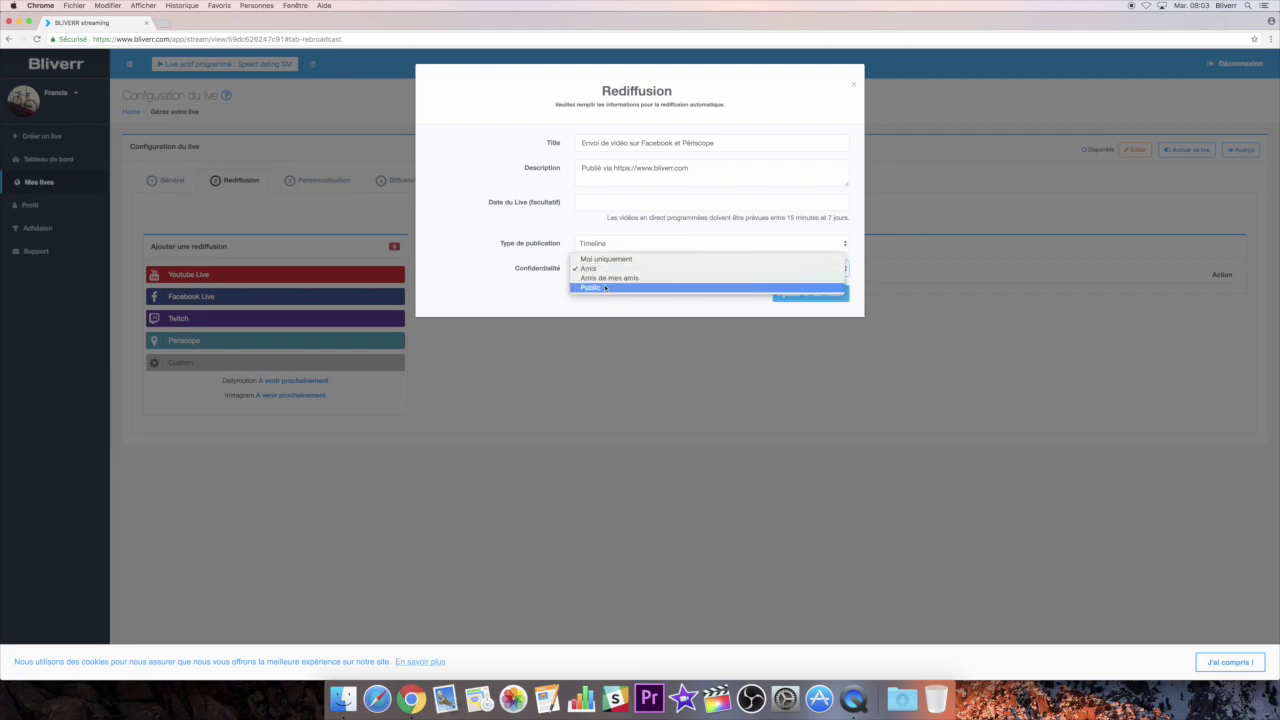
click(592, 288)
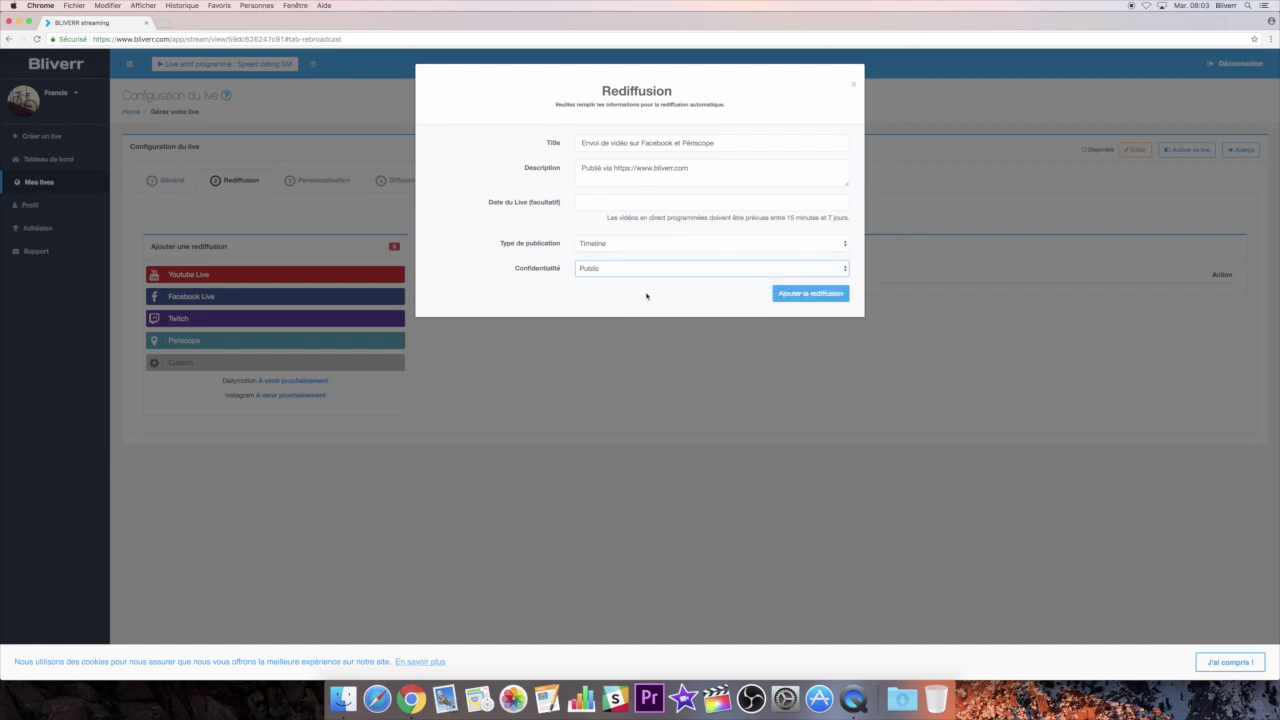
click(792, 297)
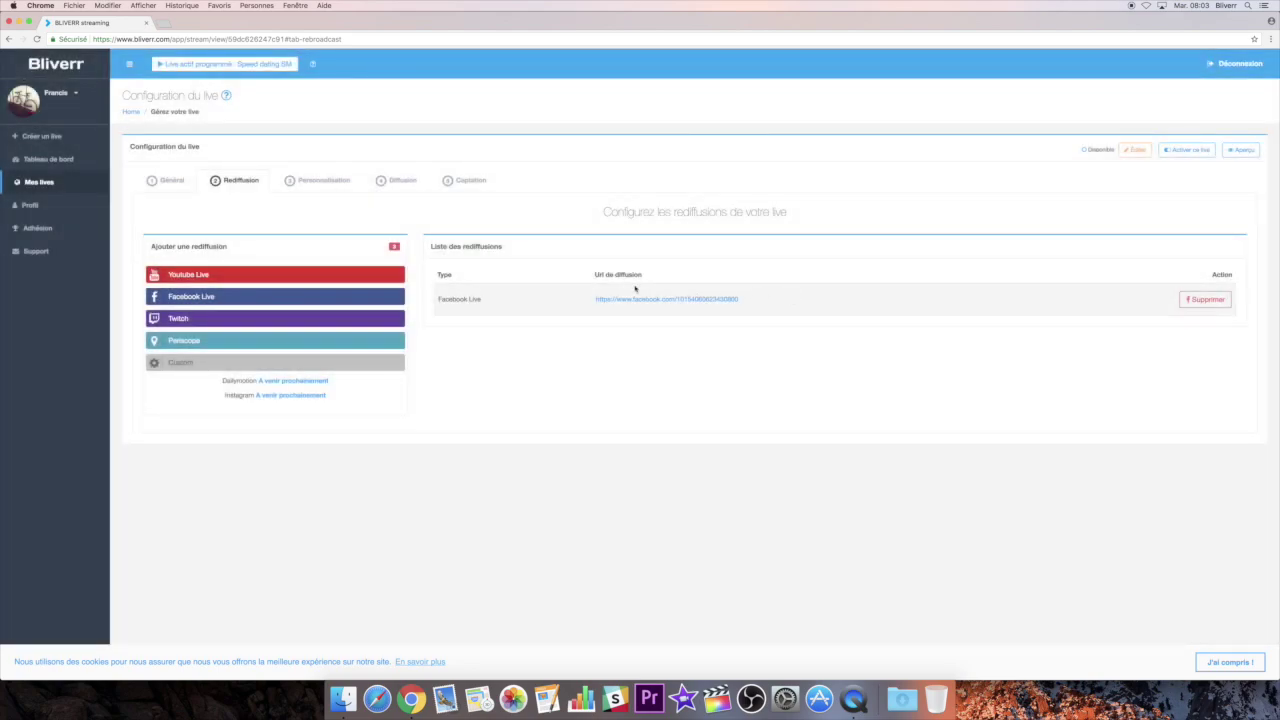
Step: Start a Periscope rebroadcast with the same title and choose to sign in to Periscope through Twitter
click(213, 341)
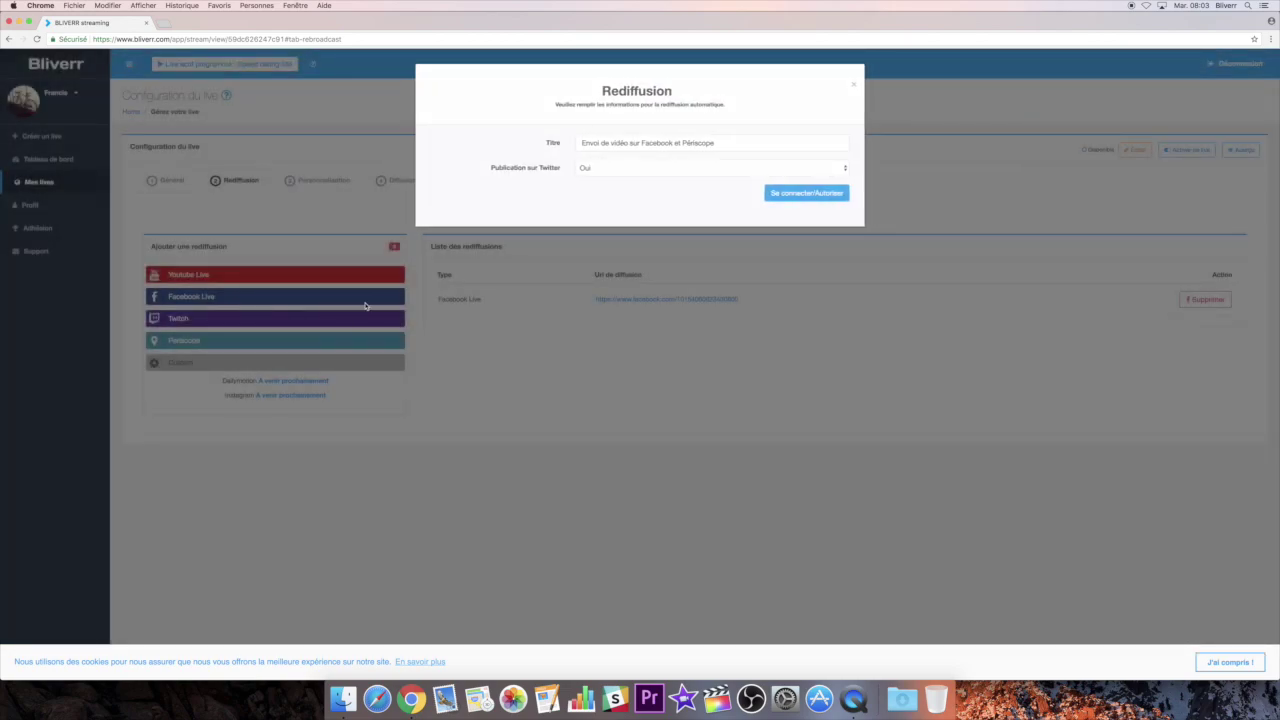
click(789, 195)
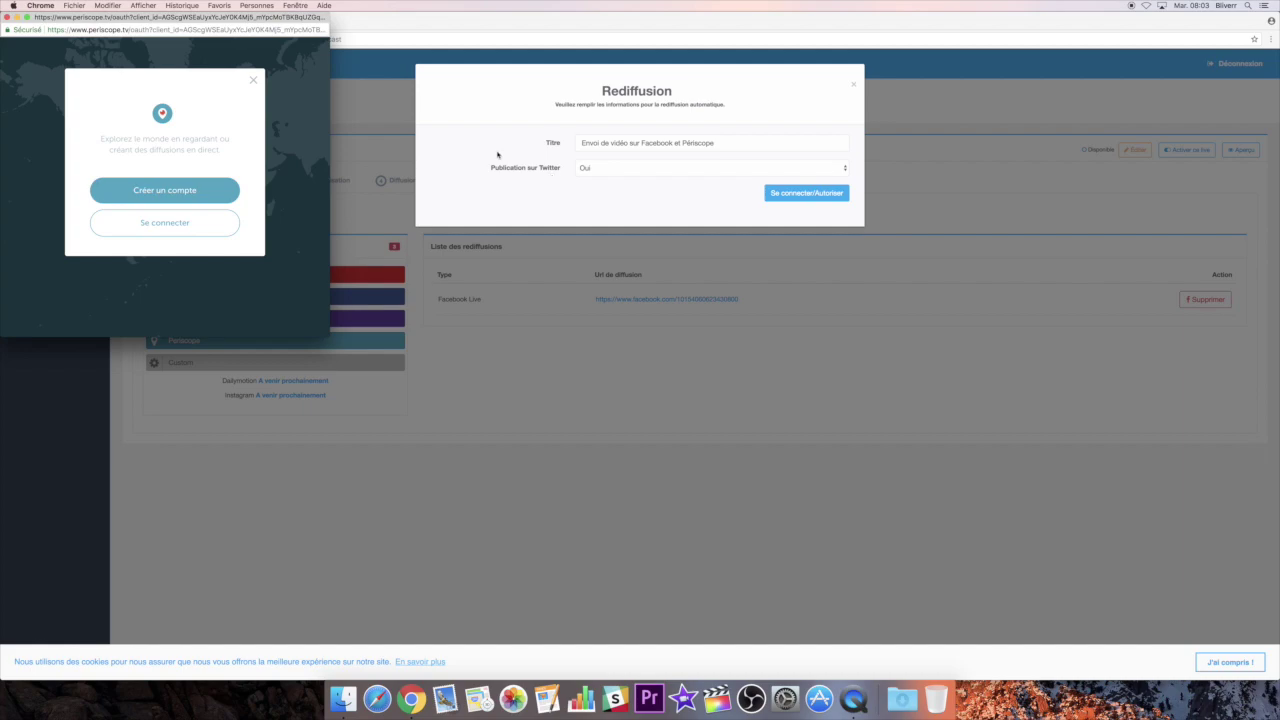
drag(185, 18, 270, 55)
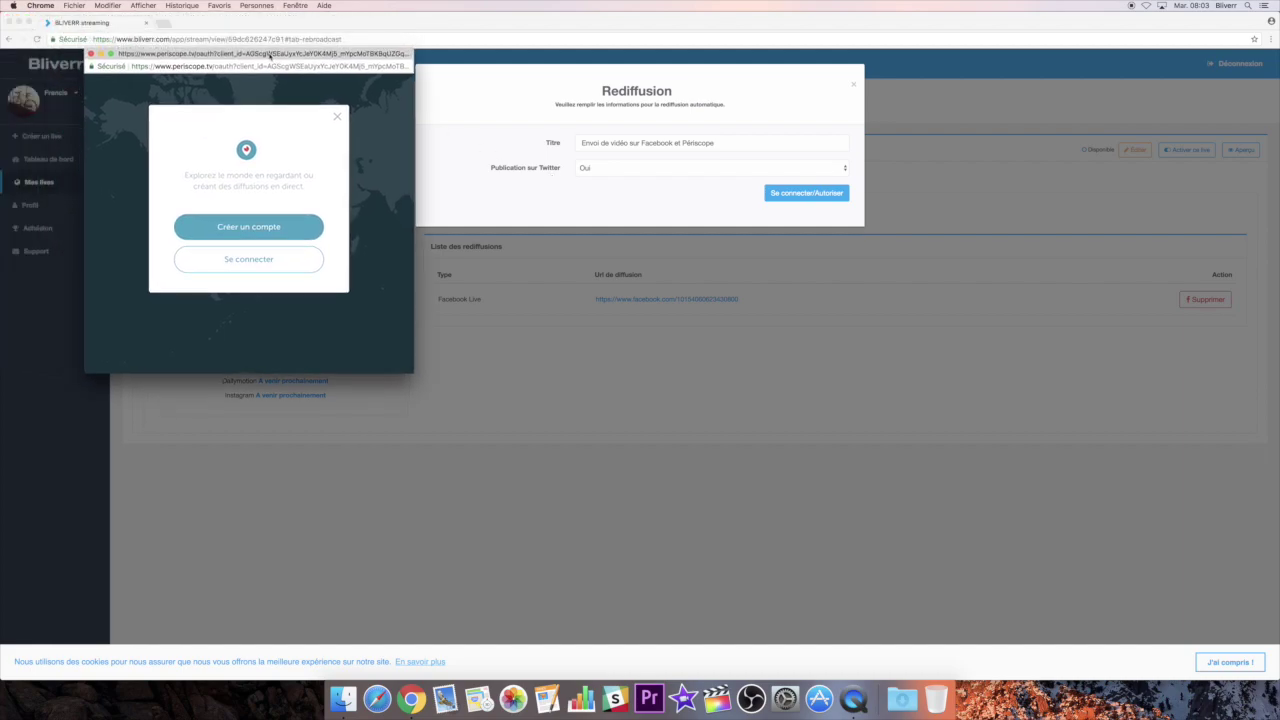
click(257, 258)
click(240, 193)
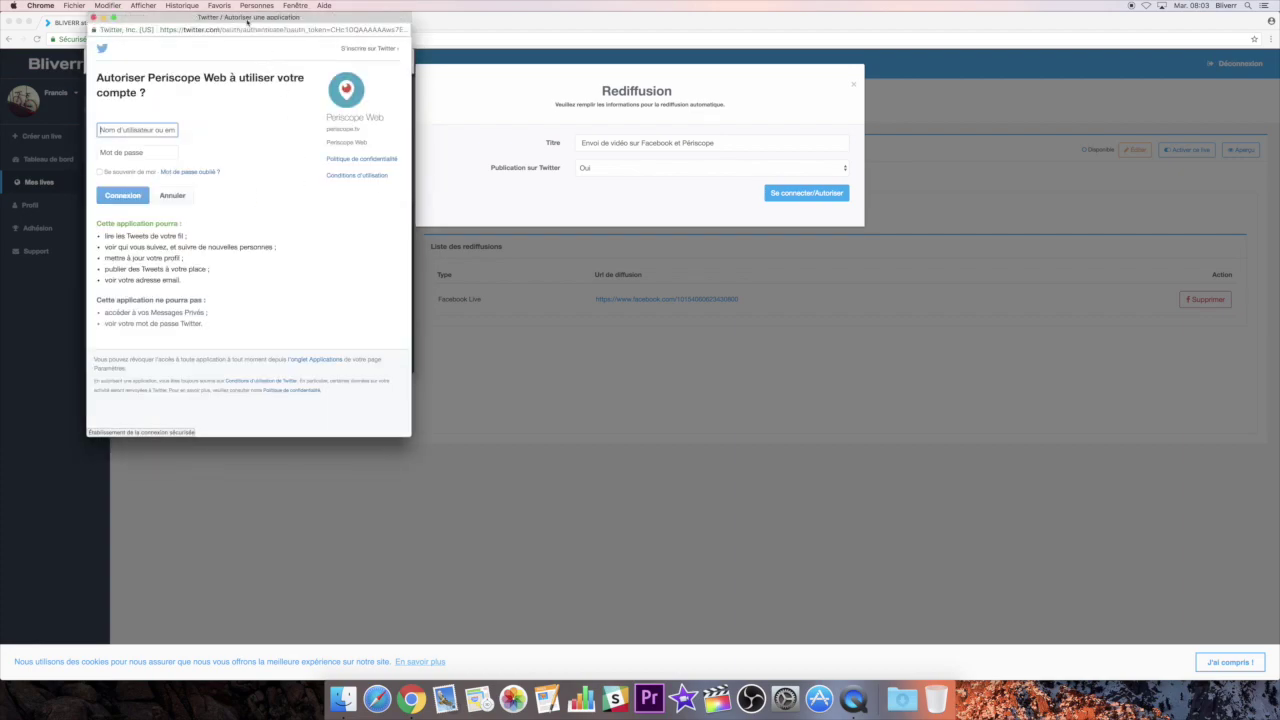
drag(251, 22, 671, 163)
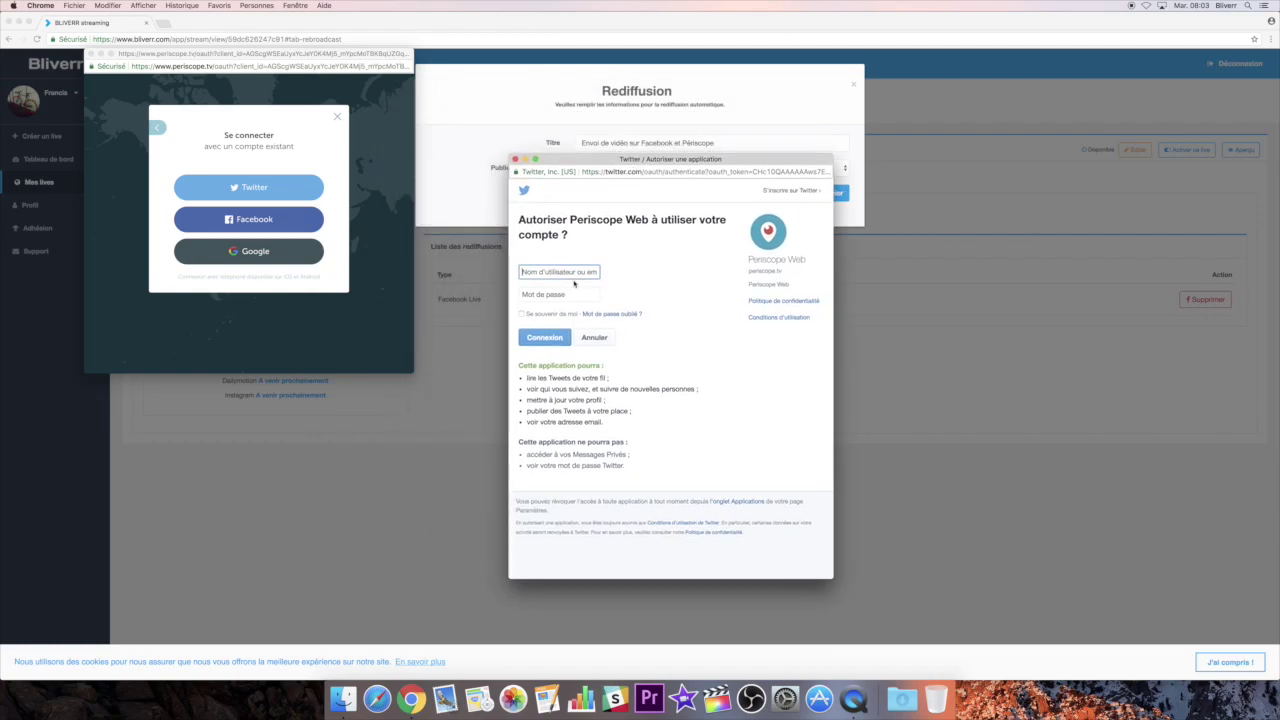
Step: Sign in to Twitter with the account's username and password
text(ciscoshow)
key(Tab)
click(547, 332)
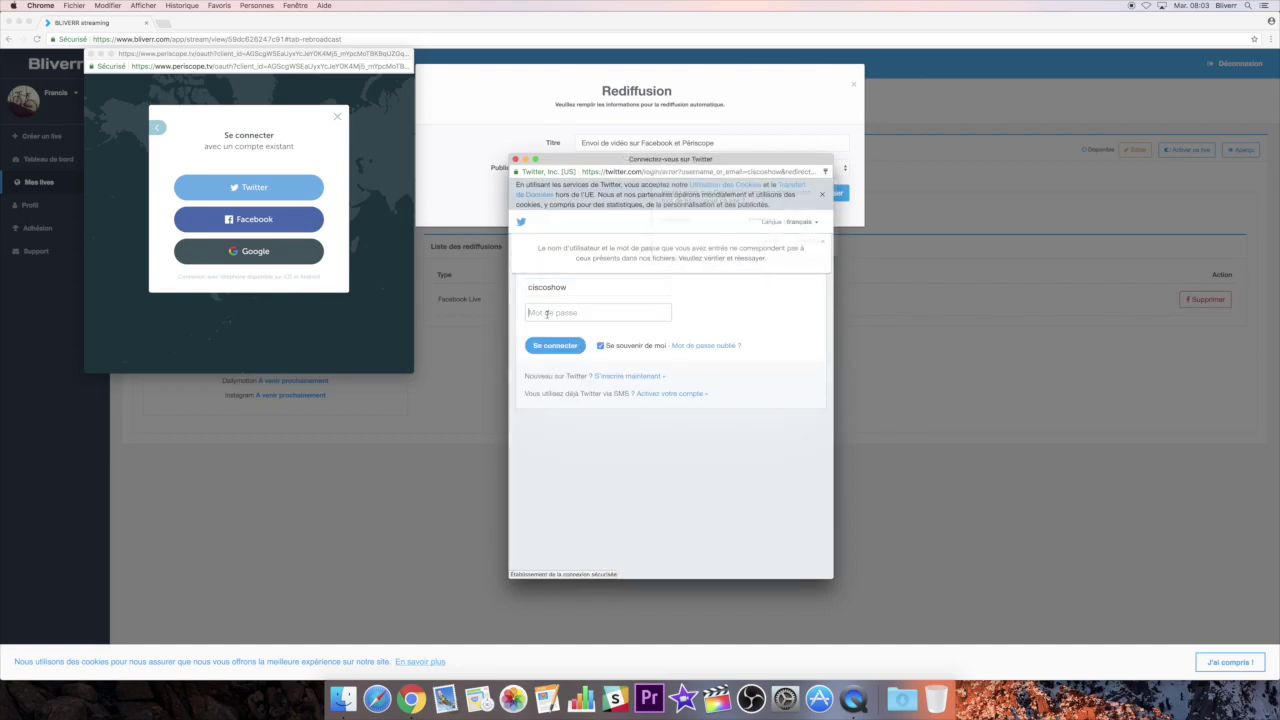
key(Tab)
text(•••••••)
click(548, 346)
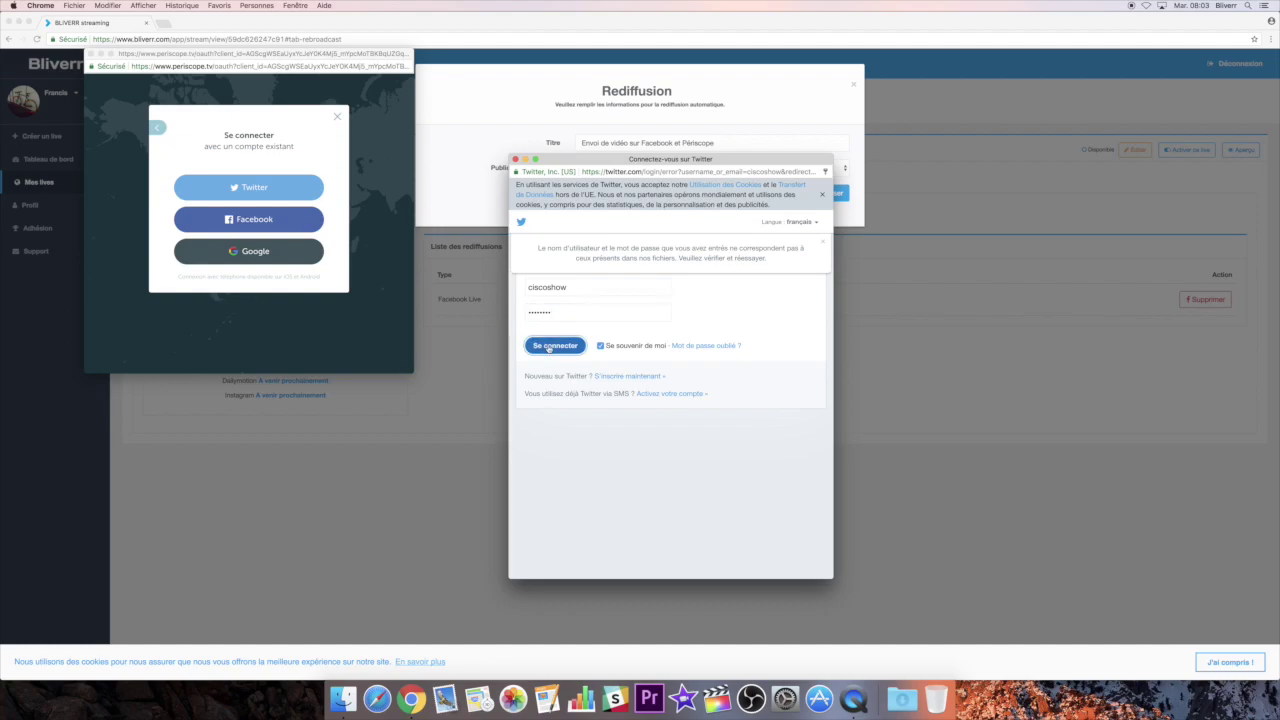
Step: Authorize Periscope Web to use the Twitter account, grant Bliverr access to Periscope, and add the Periscope rebroadcast
click(806, 245)
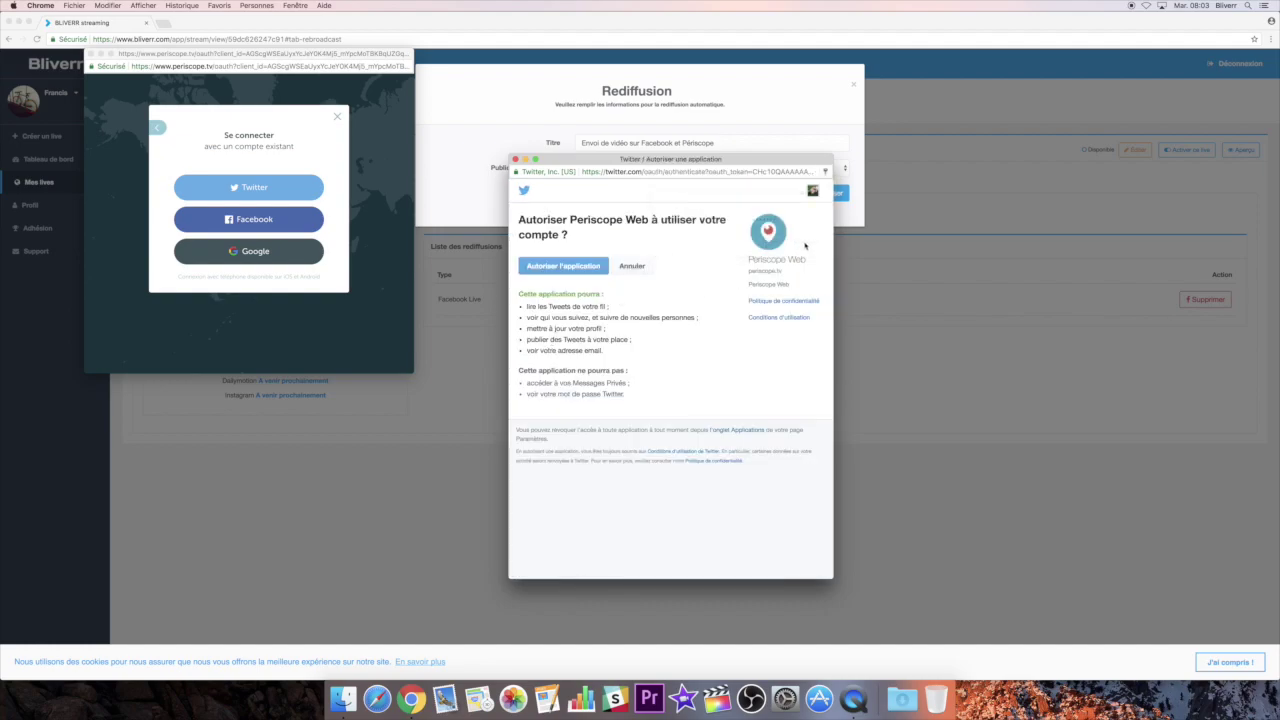
click(583, 263)
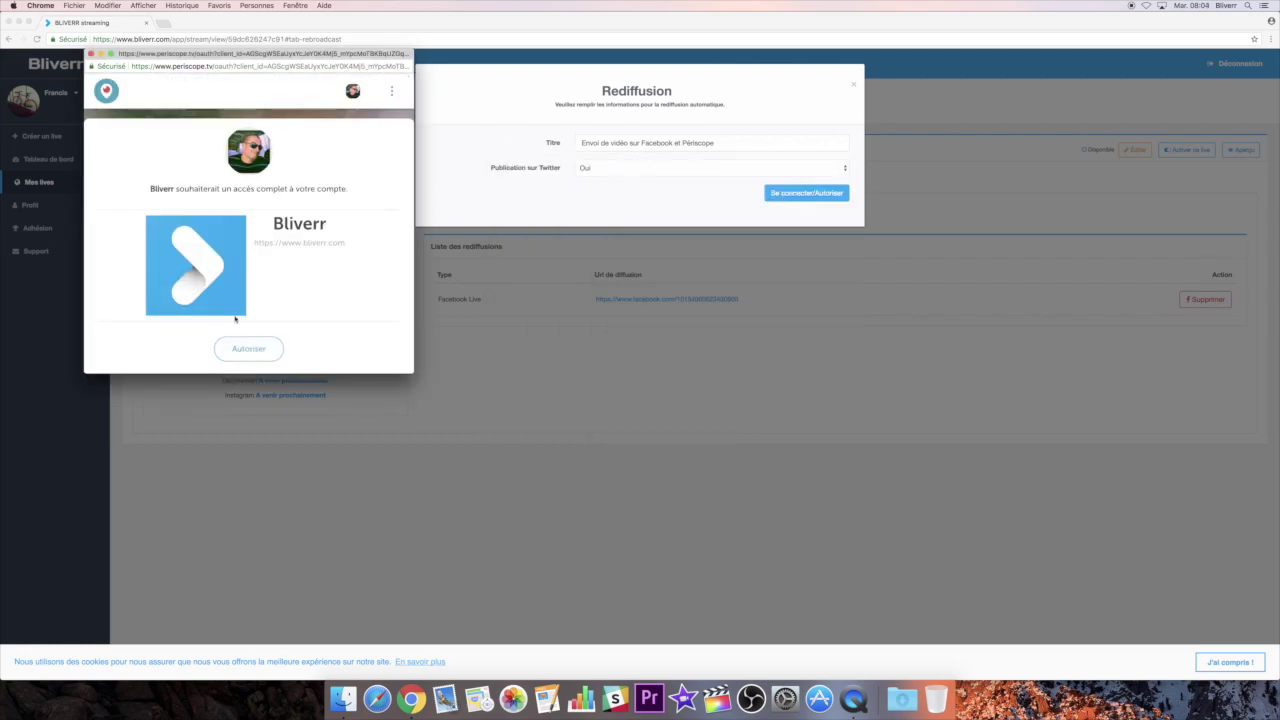
click(241, 354)
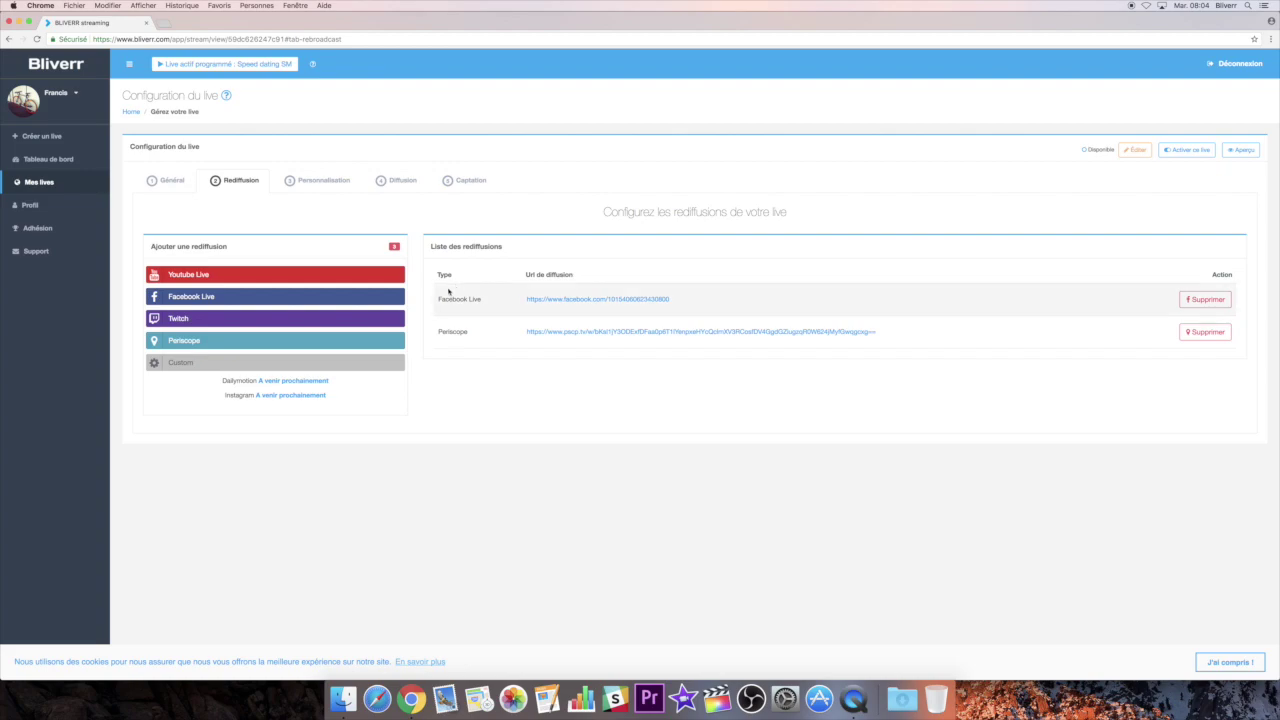
Step: Review the capture applications offered for broadcasting the live, including the Android version of the Bliverr mobile app
click(469, 186)
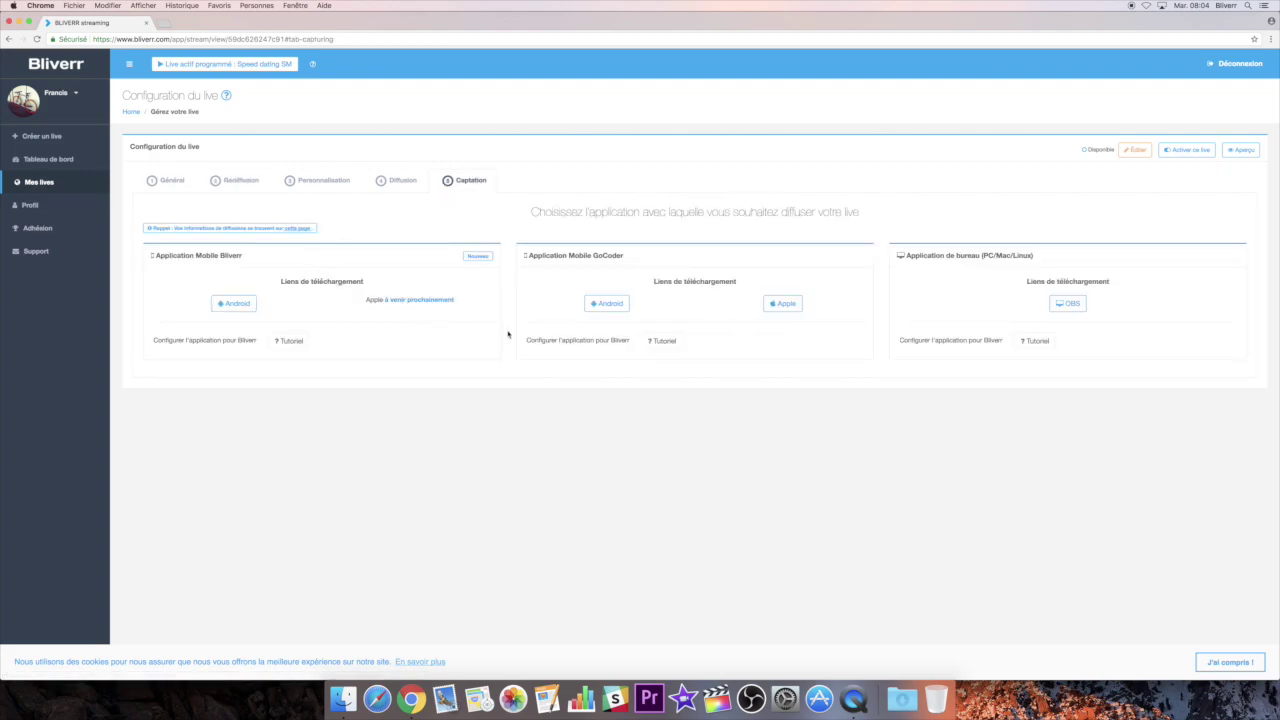
click(228, 307)
Step: View the broadcast link in the profile's Diffusion information and open the broadcast key notice, closing it without revealing the key
click(61, 97)
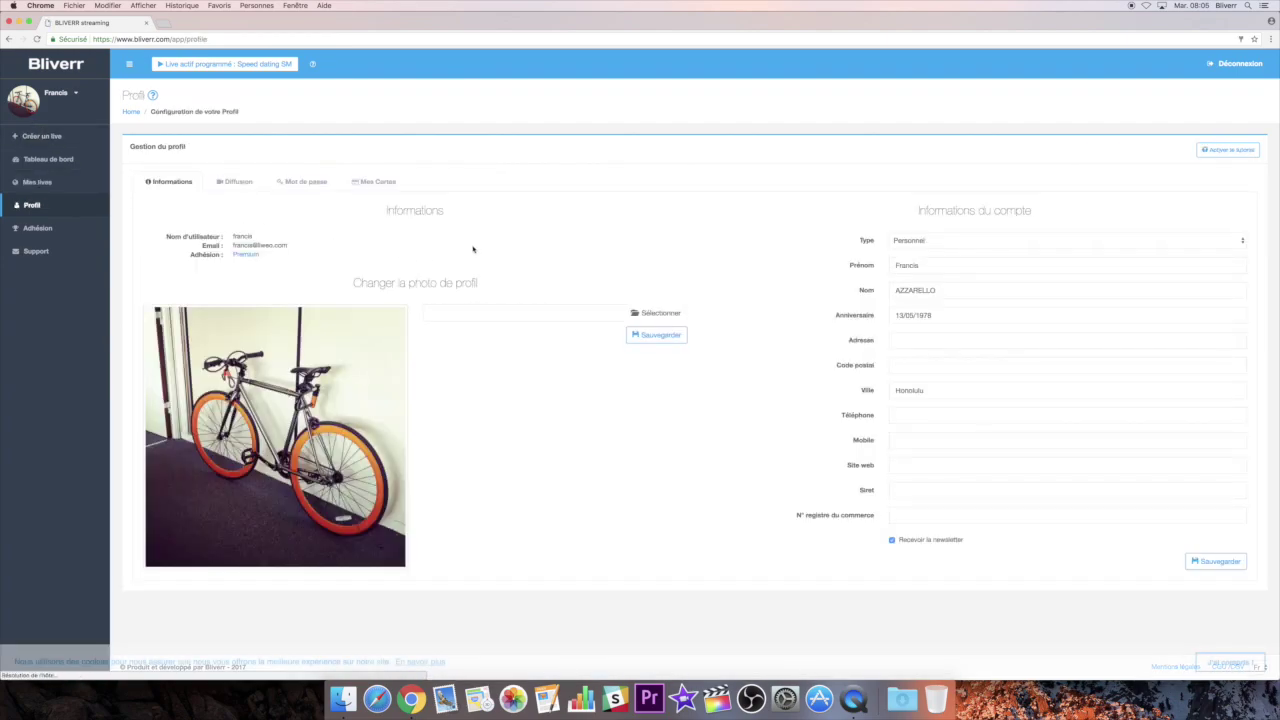
click(237, 184)
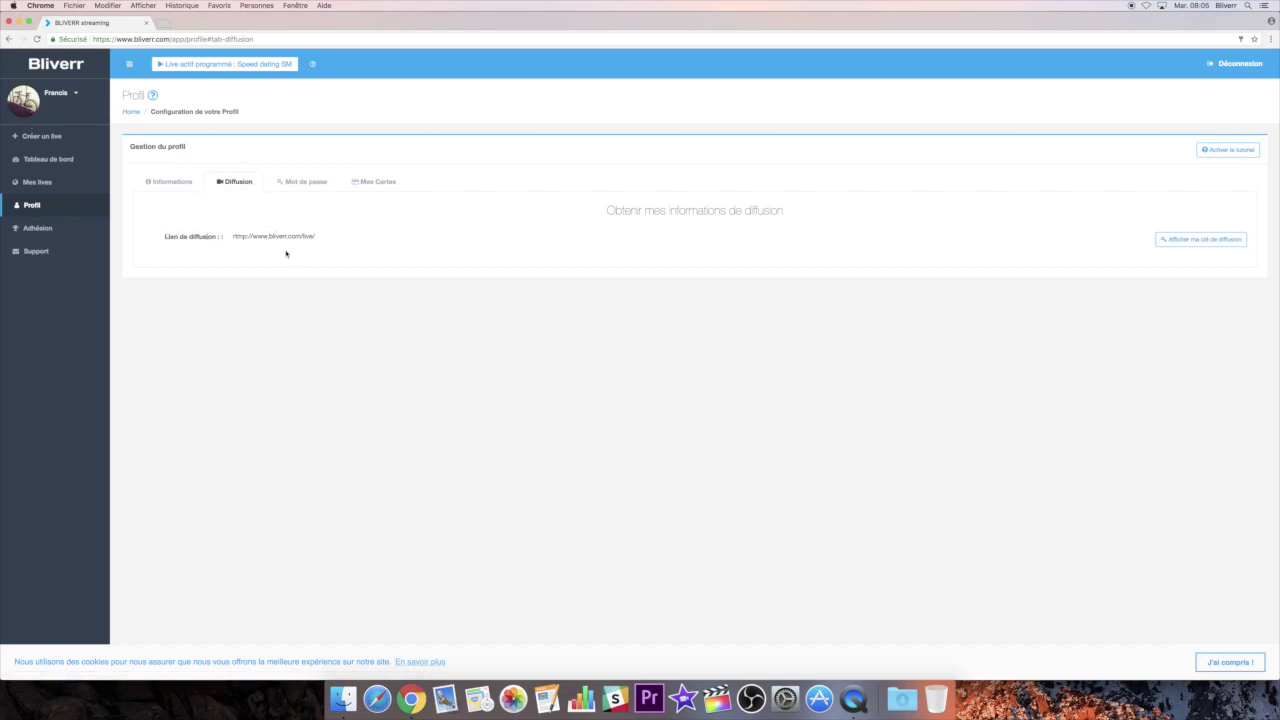
click(1192, 241)
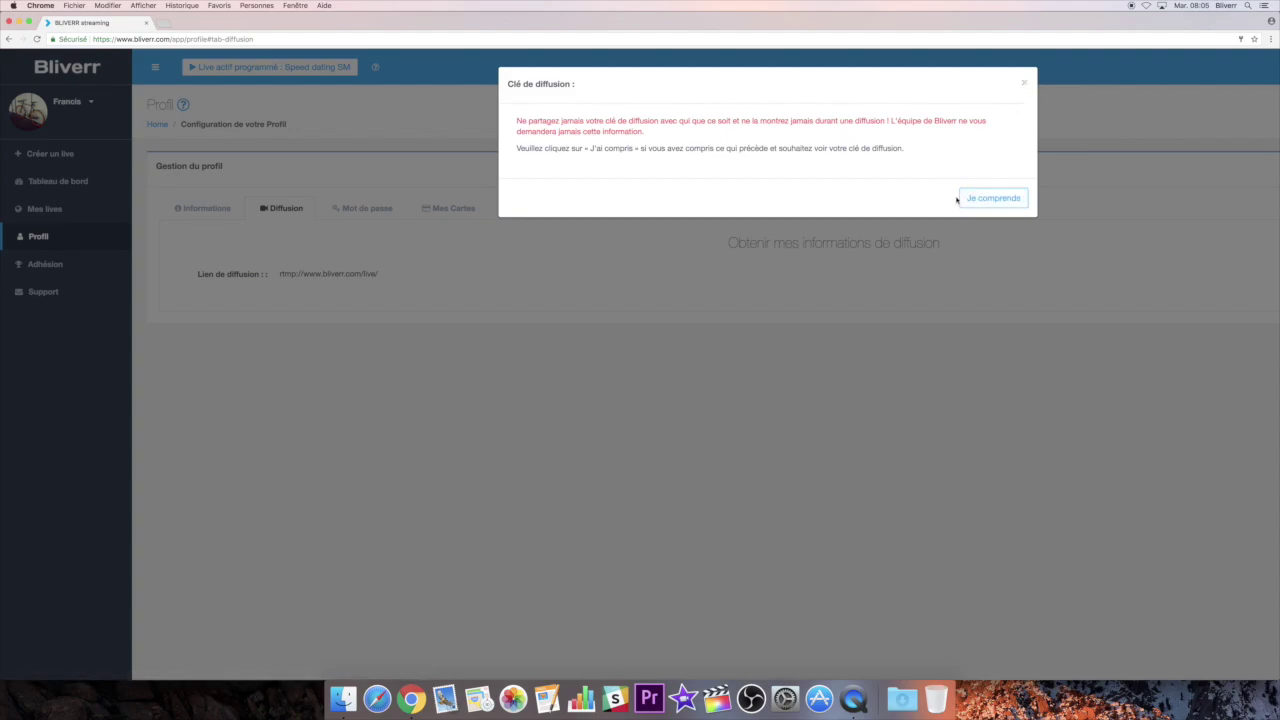
click(1024, 83)
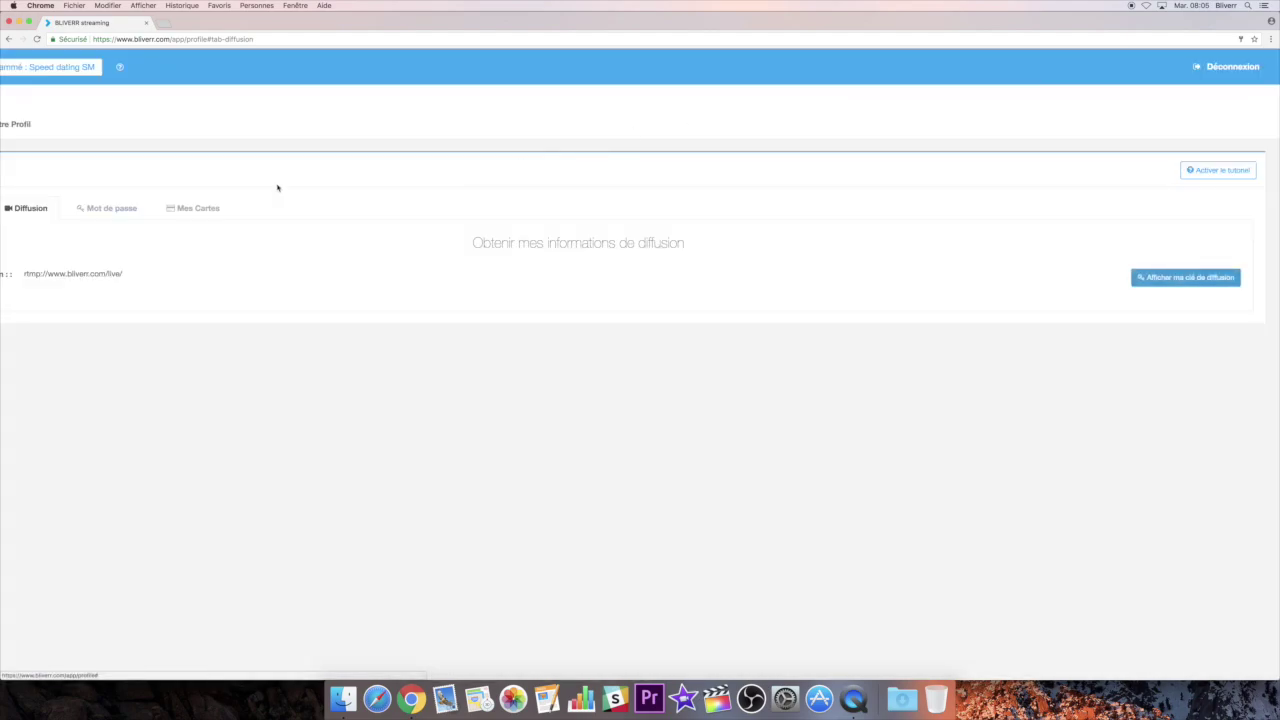